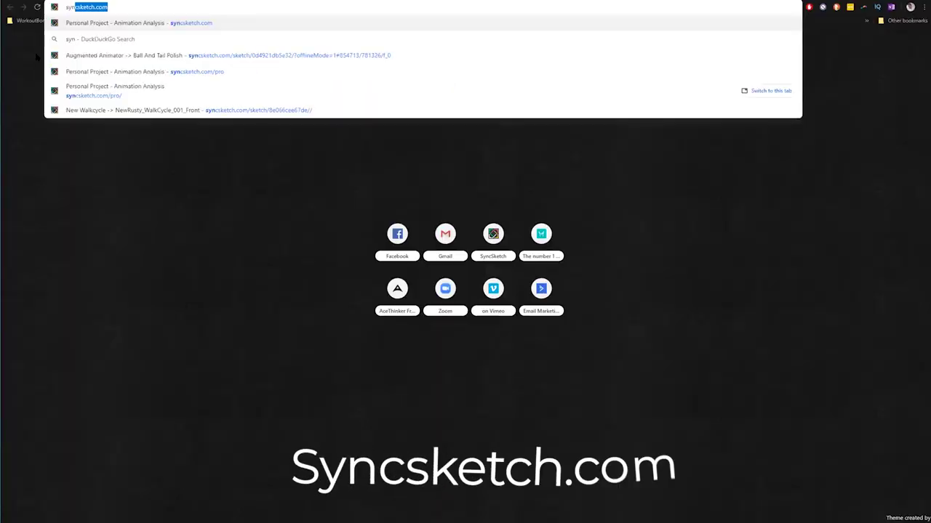
Step: Go to syncsketch.com and open the CullObsidian.mp4 clip from the Animation Analysis review
key(Return)
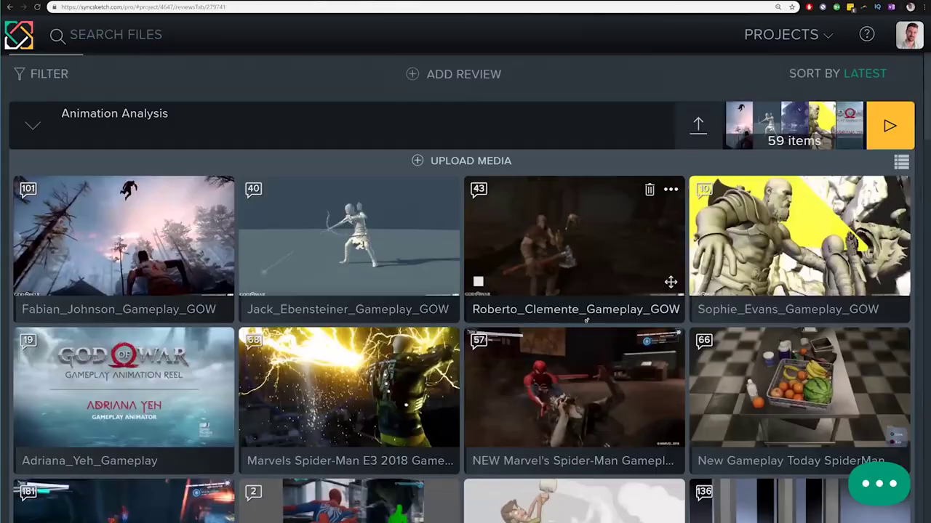
scroll(575, 291, down, 1)
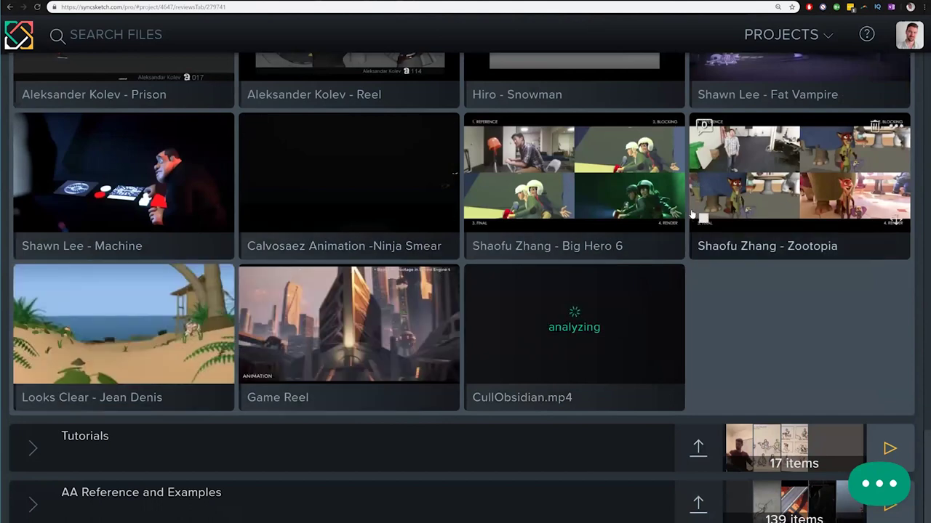
click(539, 337)
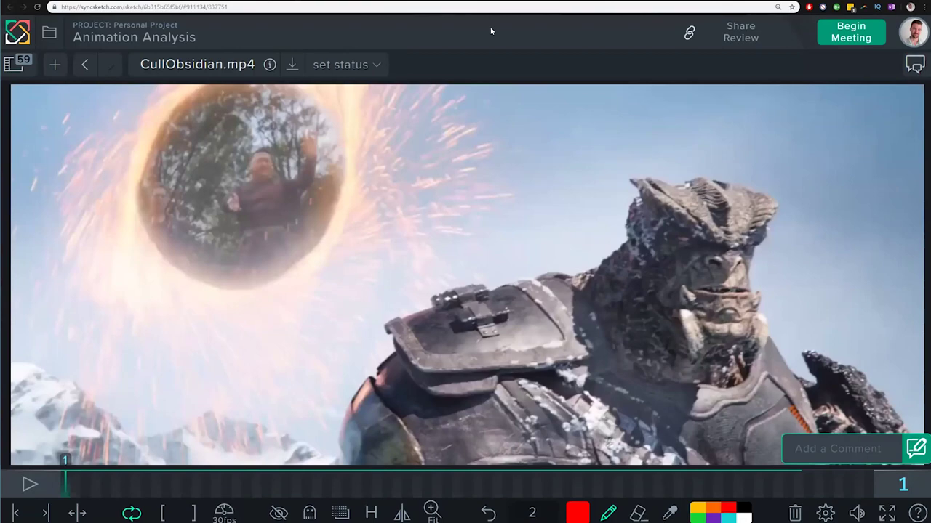
Step: Examine the opening of the clip frame by frame, continuing up to the character's first steps seen through the portal
key(Right)
key(Right)
key(Right)
key(Right)
key(Right)
key(Right)
key(Right)
key(Right)
key(Right)
key(Right)
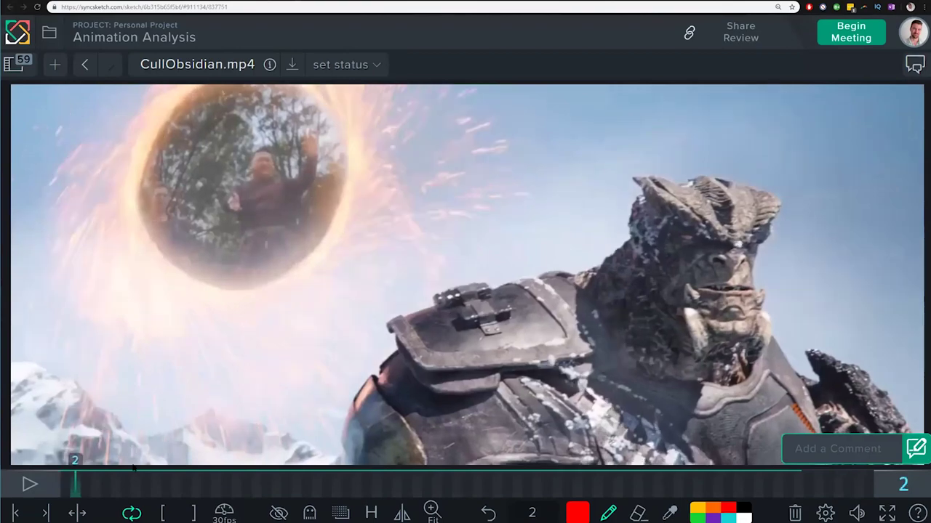
drag(224, 495, 337, 498)
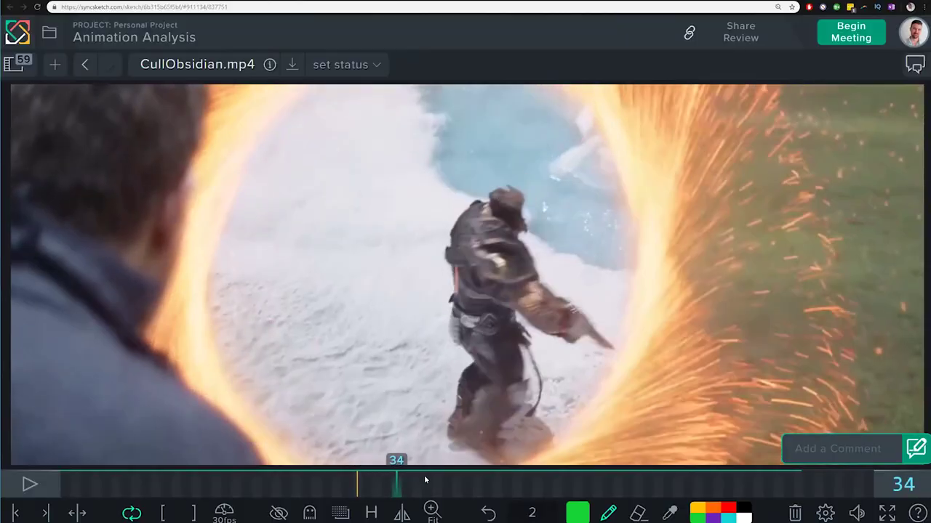
Step: Mark the planted foot with a short green line on each foot contact frame from frame 43 onward
drag(426, 480, 494, 437)
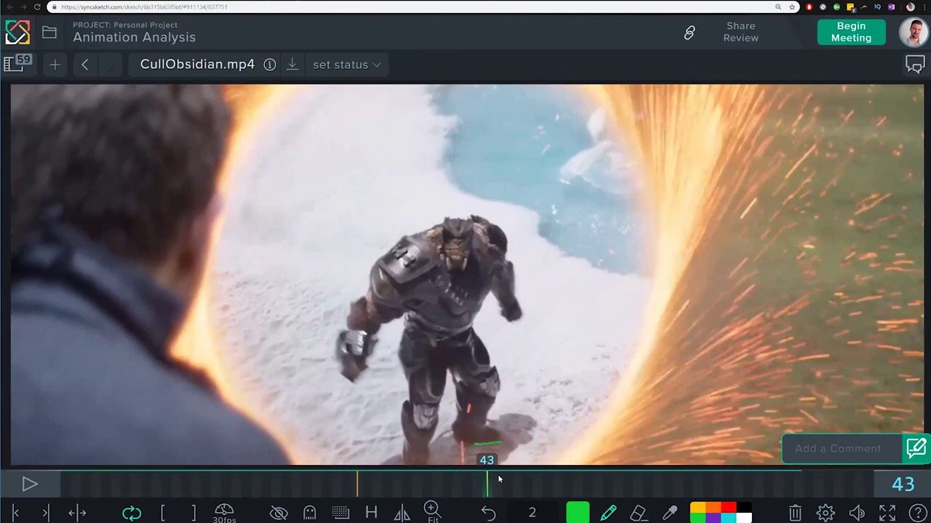
drag(503, 474, 709, 466)
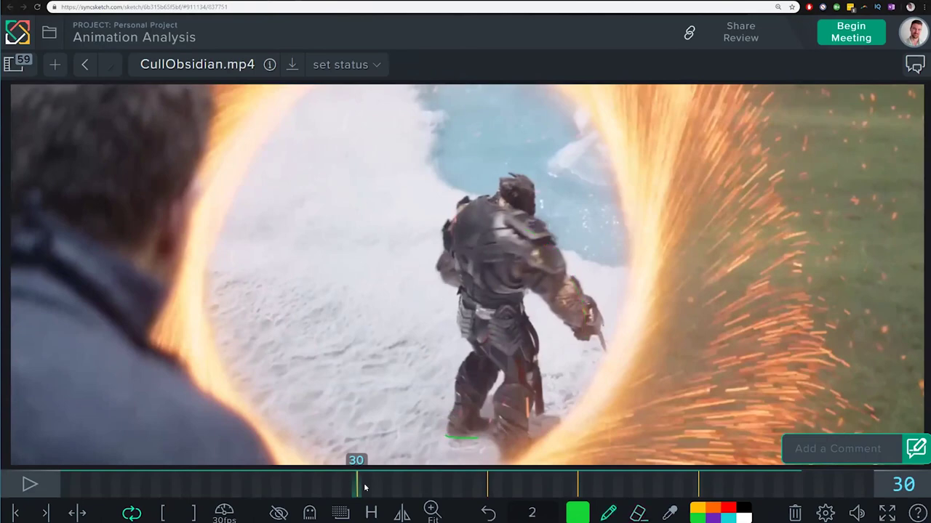
Step: Sketch green pose lines over the leg and hips on frame 34 and over the shoulders on frames 52 and 59
drag(365, 488, 476, 483)
mouse_move(383, 485)
mouse_down()
mouse_move(396, 485)
mouse_move(370, 489)
mouse_move(396, 484)
mouse_up()
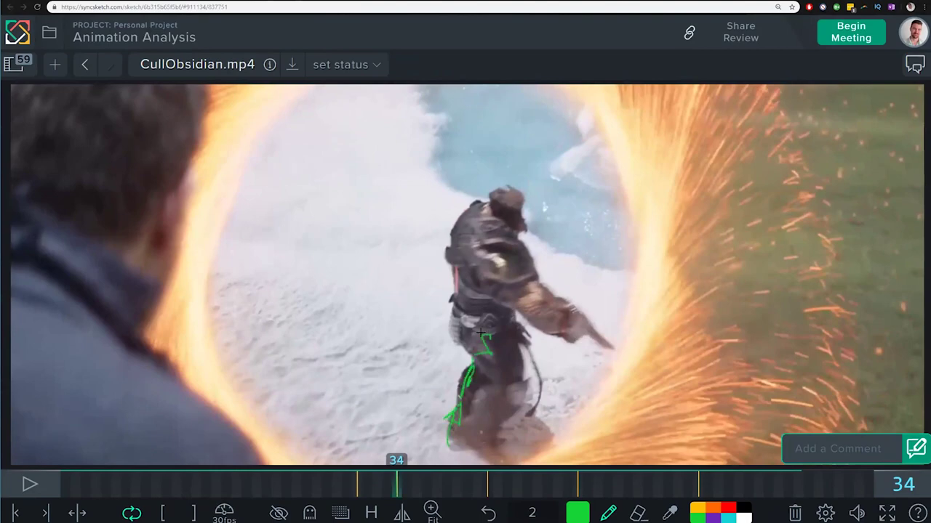
click(576, 484)
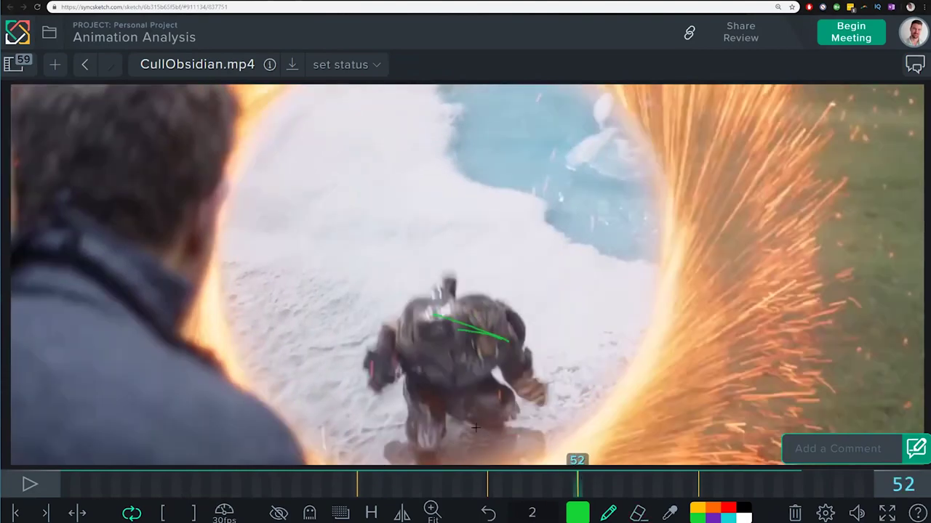
click(648, 484)
drag(487, 280, 443, 315)
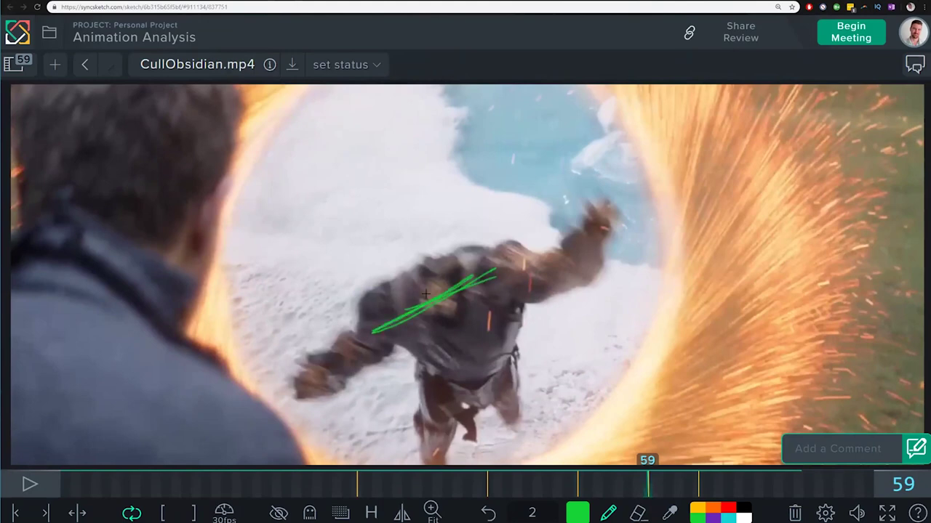
Step: Sketch the spine curve in green below the shoulder line on frames 52 and 59, comparing both poses
click(573, 488)
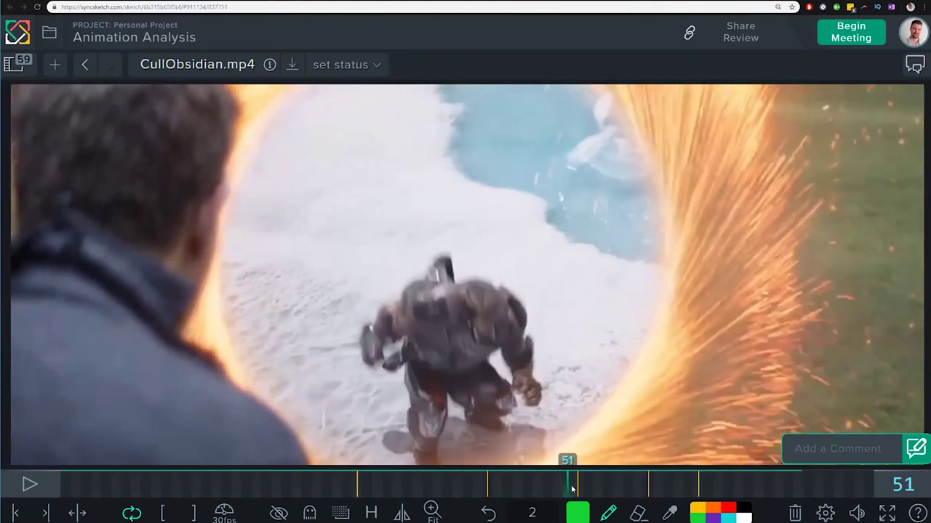
click(579, 487)
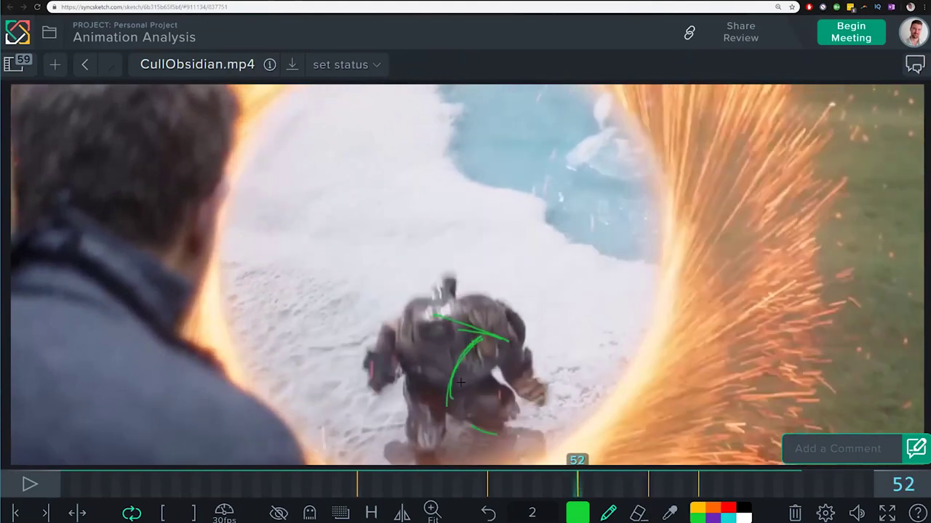
key(shift+Right)
key(shift+Left)
key(shift+Right)
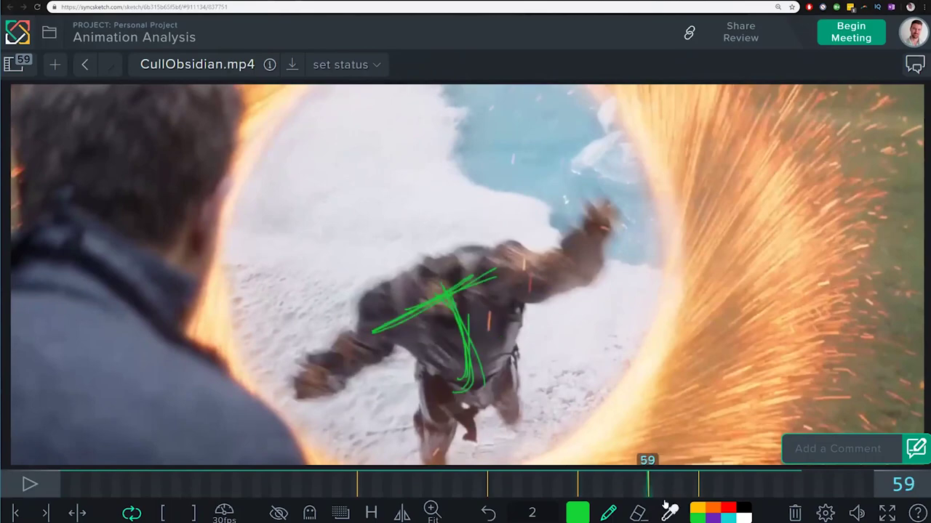
Step: Download the CullObsidian.mp4 clip from the review
click(595, 487)
click(632, 476)
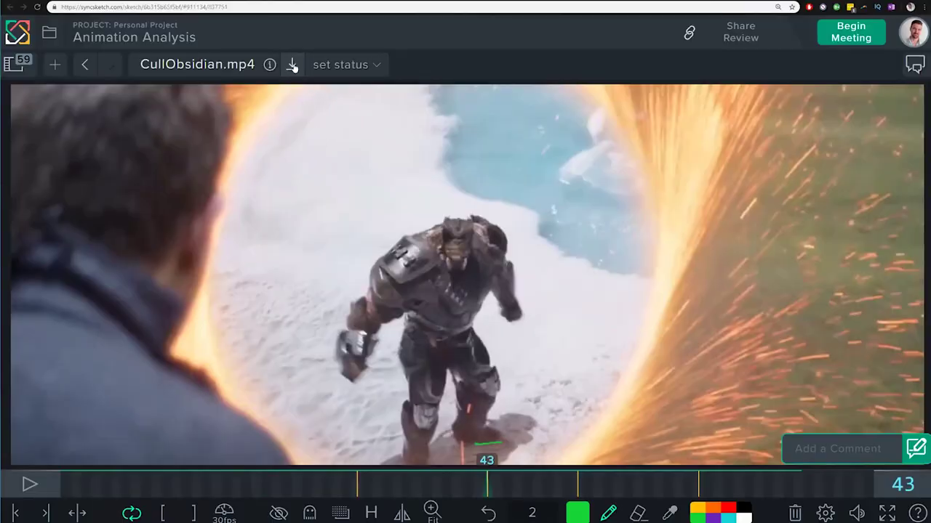
click(291, 66)
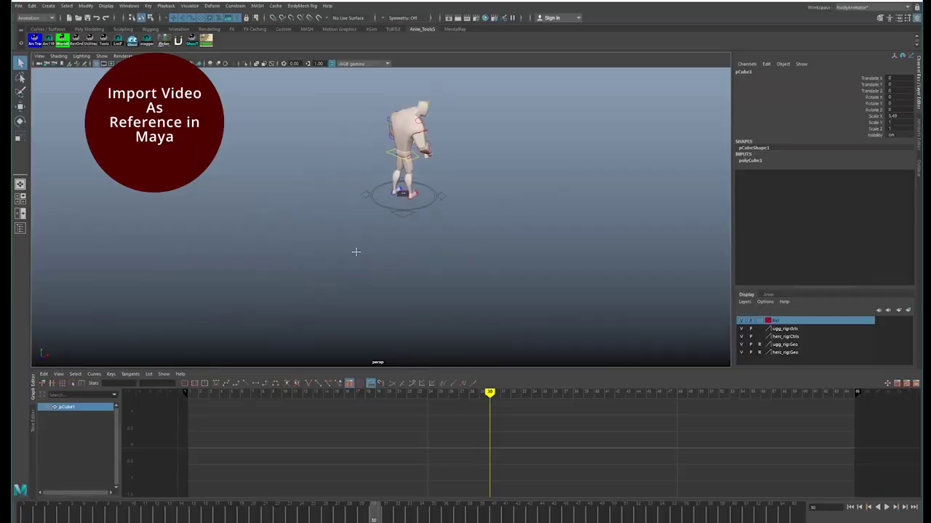
Step: Switch to Maya and lower the enlarged floor cube to about -222 in Y, so its top sits at the character's feet
alt+drag(356, 254, 304, 145)
key(space)
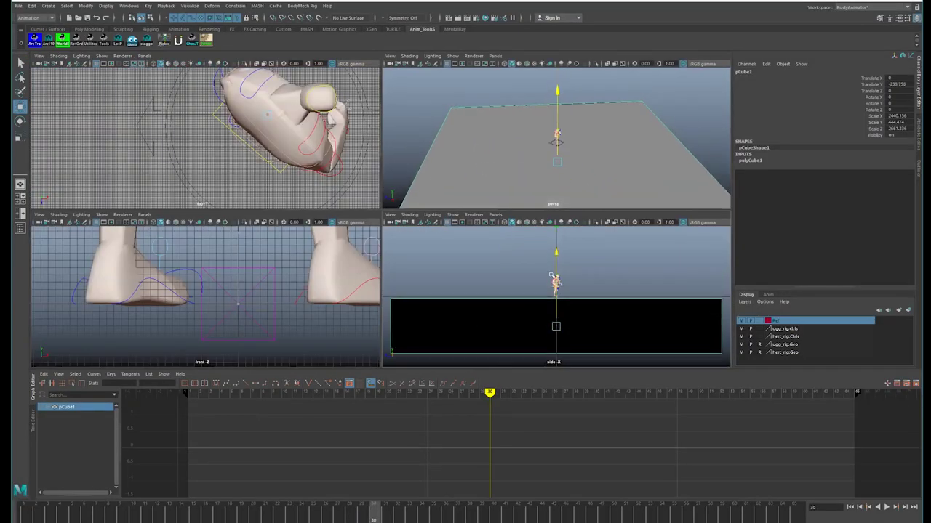
drag(556, 253, 555, 251)
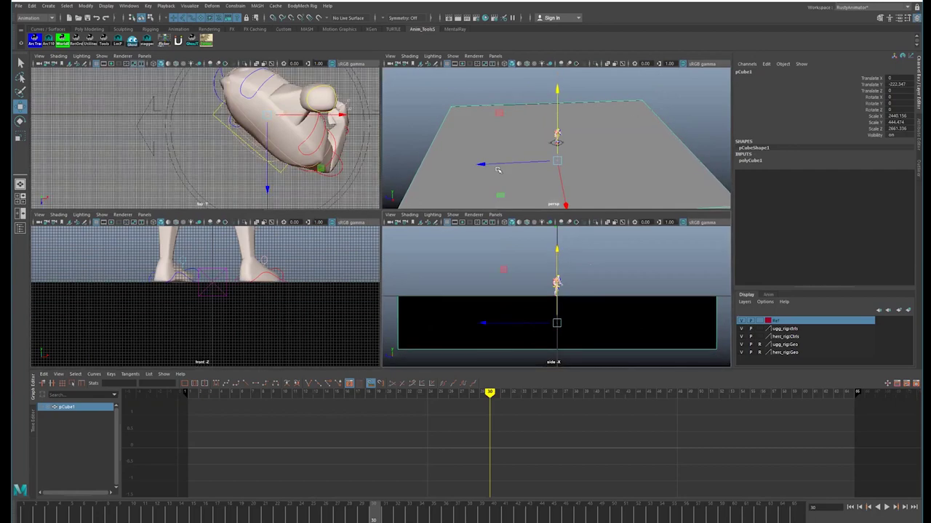
alt+drag(636, 120, 622, 121)
alt+right_drag(305, 116, 46, 99)
Step: Scale the floor cube out further so that it forms a wide ground around the character
key(space)
alt+right_drag(465, 240, 307, 245)
key(r)
drag(434, 220, 582, 221)
drag(358, 293, 376, 362)
key(q)
key(space)
key(space)
Step: Create a display layer from the selected cube, name it Ground and set its display type to Reference
alt+drag(439, 211, 357, 208)
alt+right_drag(357, 208, 436, 218)
click(907, 310)
double_click(782, 322)
double_click(504, 241)
text(Ground)
click(501, 288)
click(496, 306)
click(549, 176)
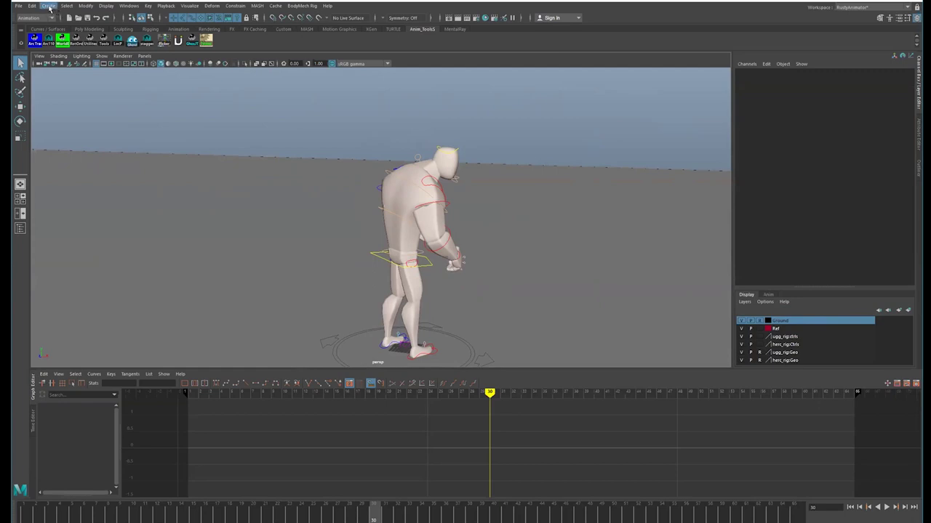
Step: Create a free image plane and set its type to Movie
click(48, 5)
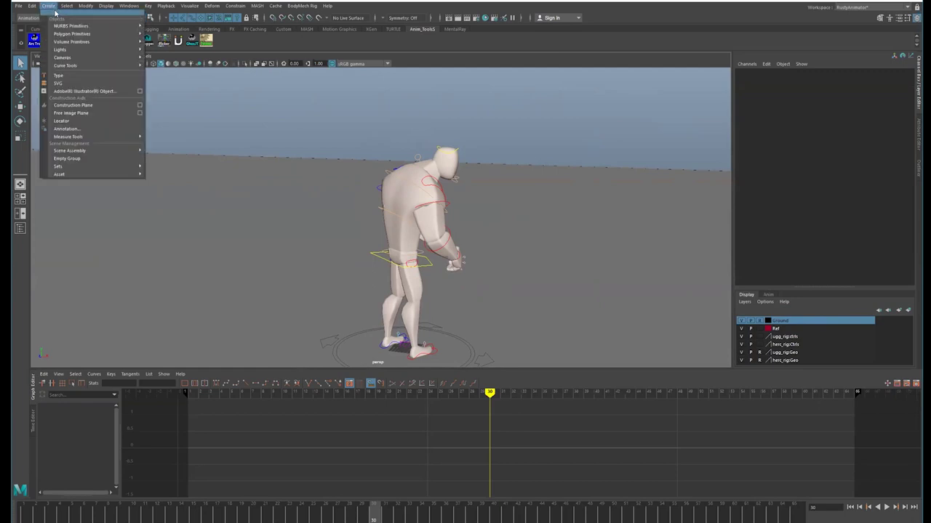
click(105, 113)
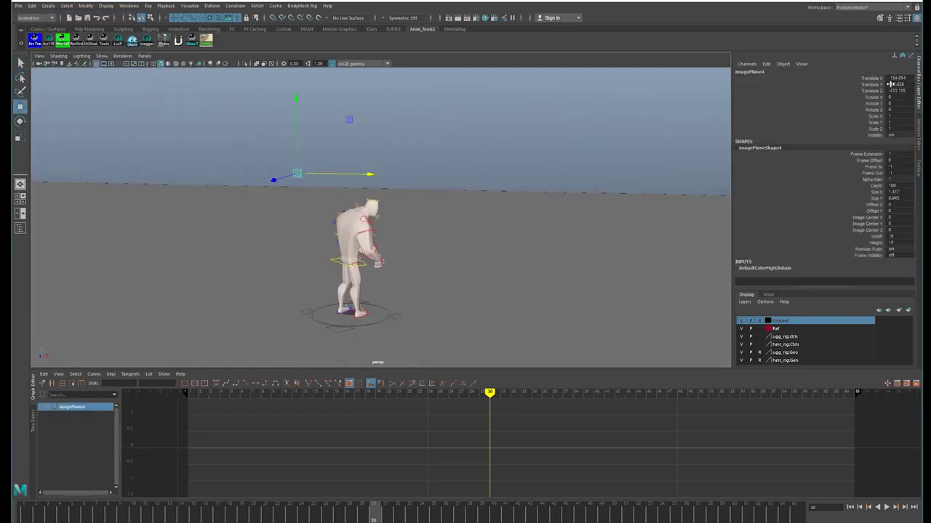
key(ctrl+a)
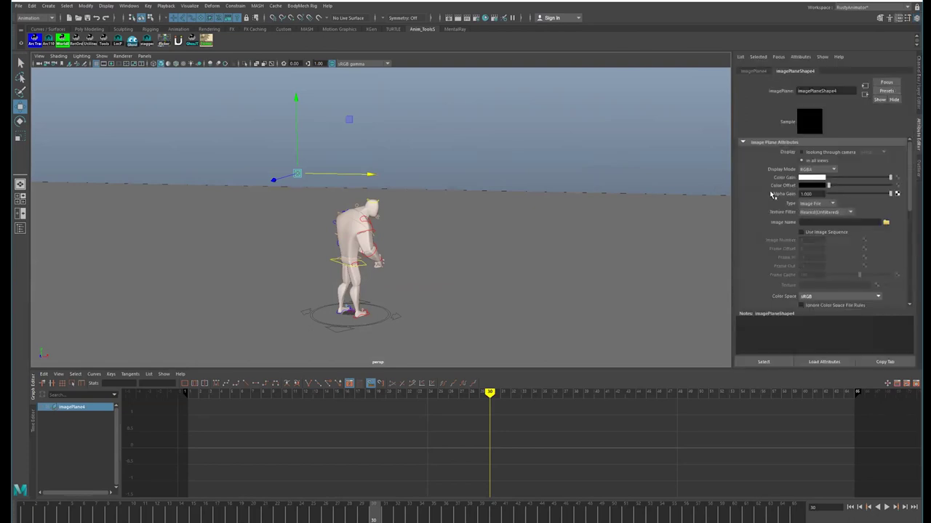
click(831, 206)
click(814, 231)
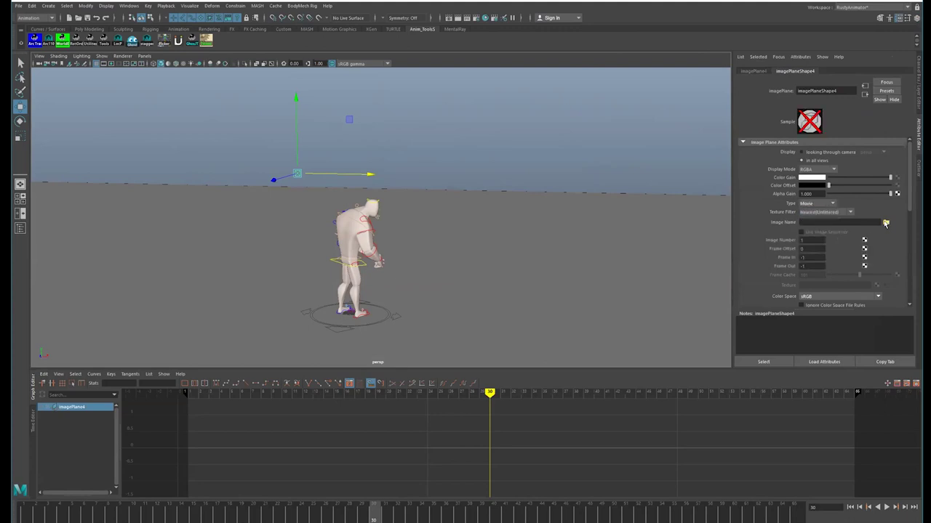
Step: Choose CullObsidian.mp4 from the CullObsidian desktop folder as the image plane's movie file
click(885, 223)
click(151, 417)
click(152, 428)
click(189, 157)
click(205, 162)
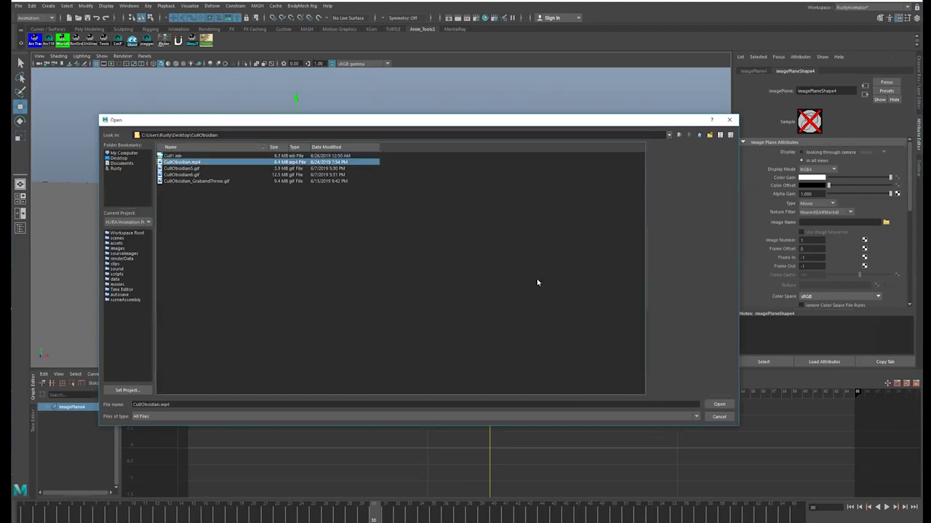
key(w)
alt+drag(461, 192, 378, 269)
drag(295, 307, 408, 297)
alt+drag(465, 287, 538, 197)
drag(378, 226, 378, 120)
click(447, 181)
key(ctrl+z)
key(ctrl+z)
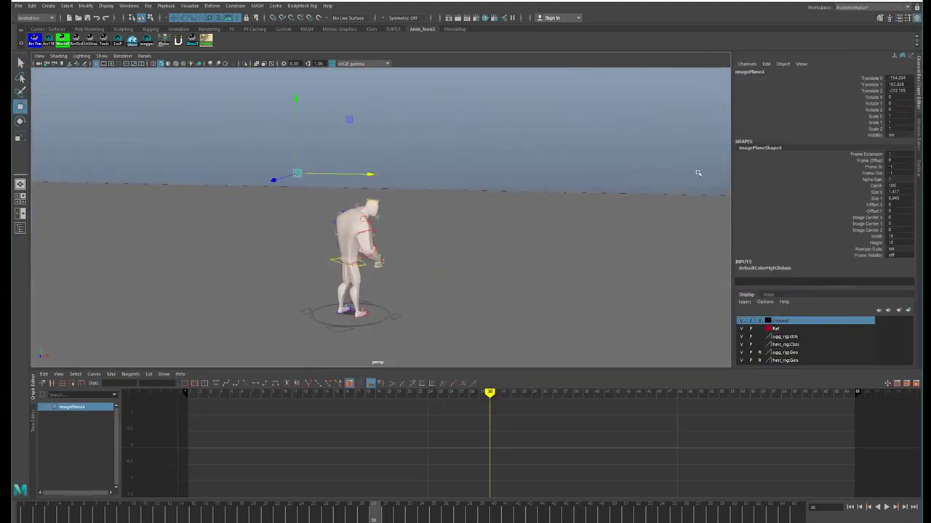
Step: Scale the movie image plane uniformly to 41.316 and place it behind and above the character
key(ctrl+a)
drag(295, 174, 589, 208)
middle_drag(166, 336, 389, 309)
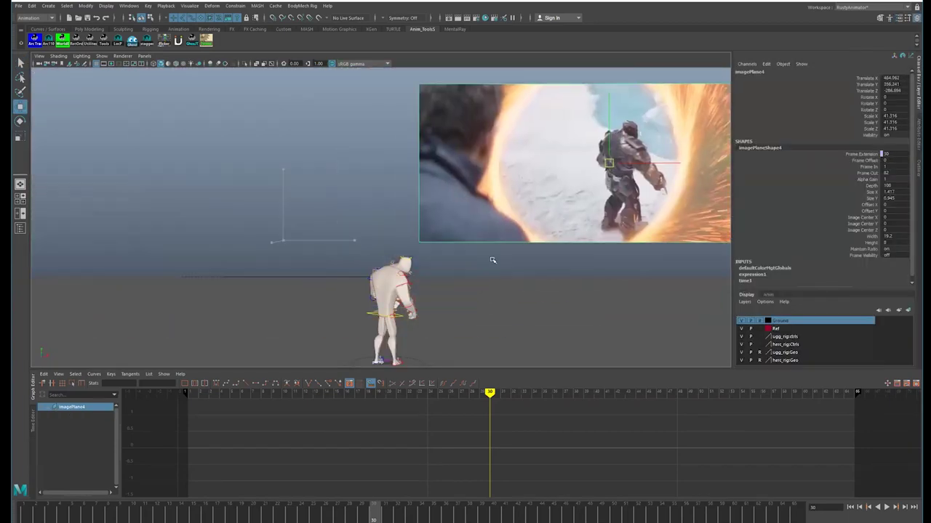
alt+drag(389, 309, 327, 298)
drag(459, 225, 290, 225)
drag(410, 516, 459, 511)
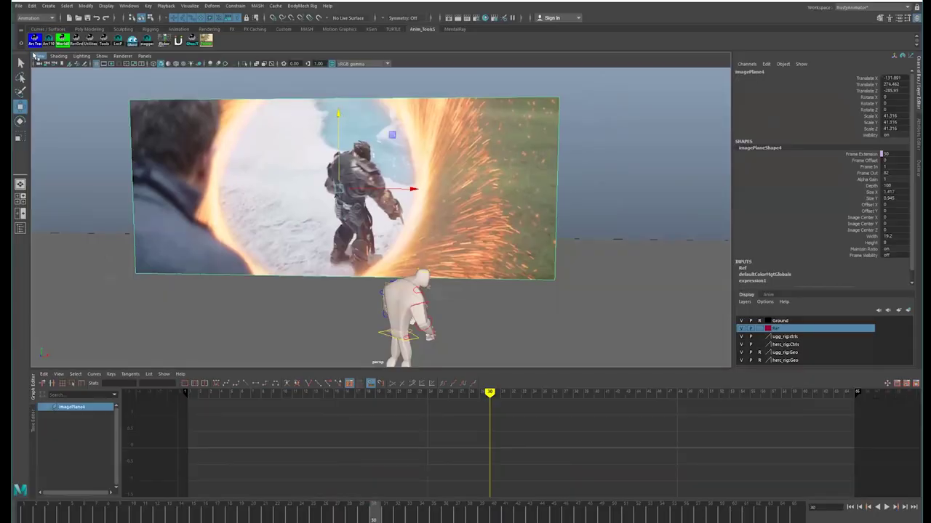
click(39, 56)
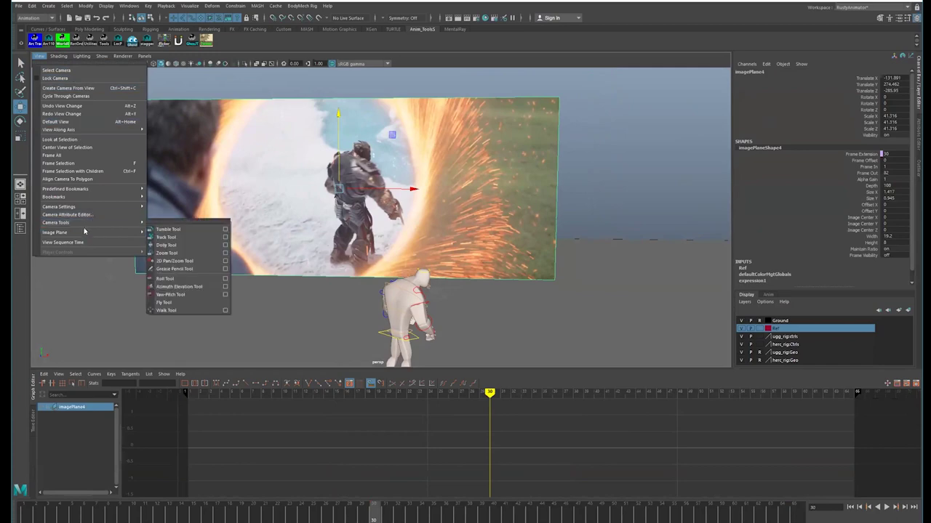
mouse_move(85, 233)
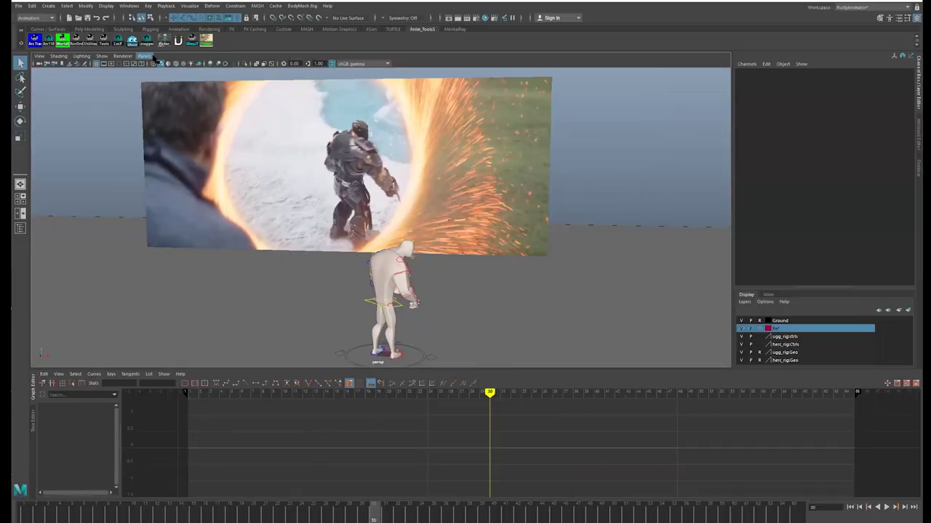
Step: Create a new perspective camera, pull it back to see the character and reference plane, and rename it Shot_Cam
click(151, 56)
mouse_move(189, 65)
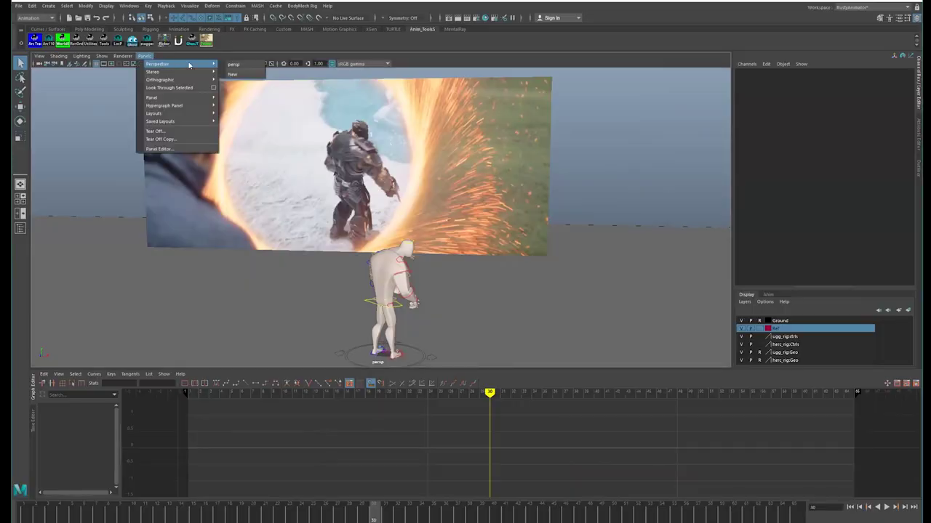
click(233, 74)
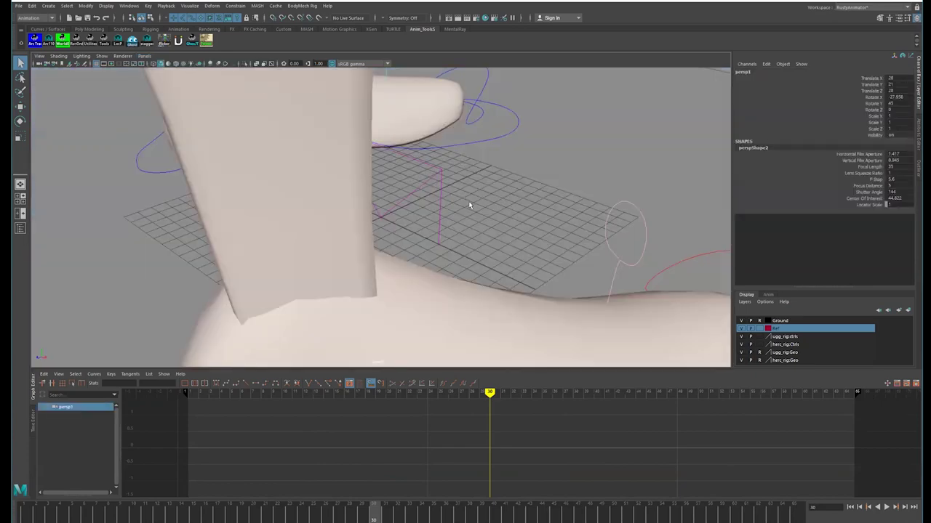
alt+right_drag(552, 200, 255, 142)
alt+right_drag(517, 210, 218, 145)
alt+middle_drag(484, 147, 309, 239)
alt+right_drag(478, 201, 248, 167)
alt+drag(451, 181, 463, 174)
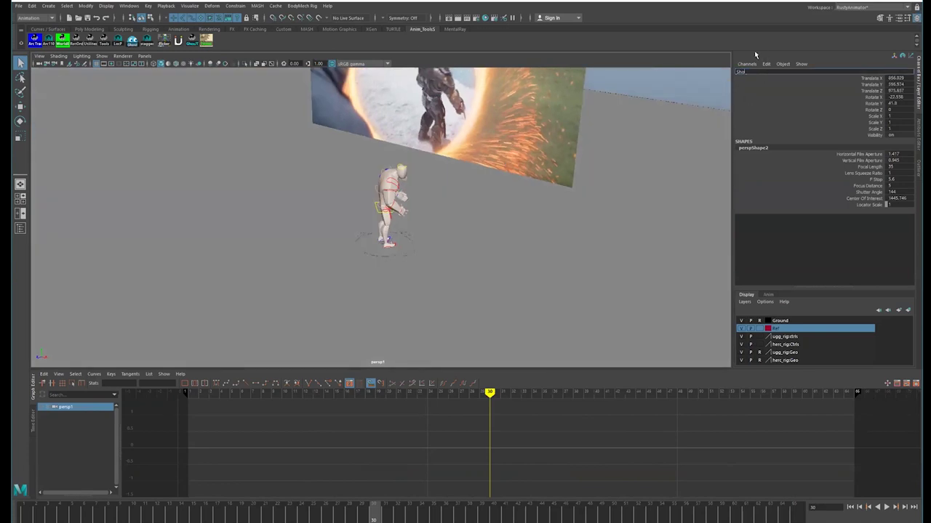
key(Return)
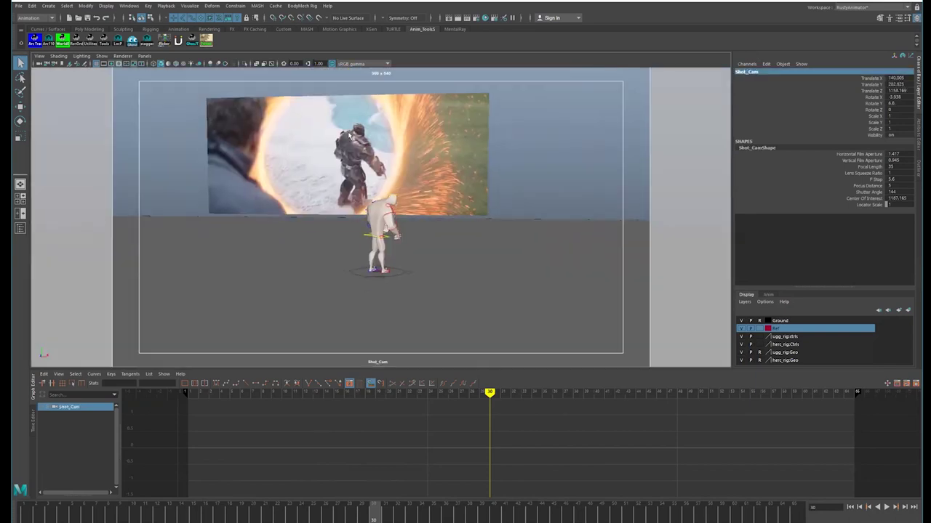
Step: Frame the character in front of the reference plane through Shot_Cam and play back the scene
alt+right_drag(351, 136, 418, 184)
alt+drag(418, 184, 249, 197)
alt+middle_drag(342, 218, 308, 177)
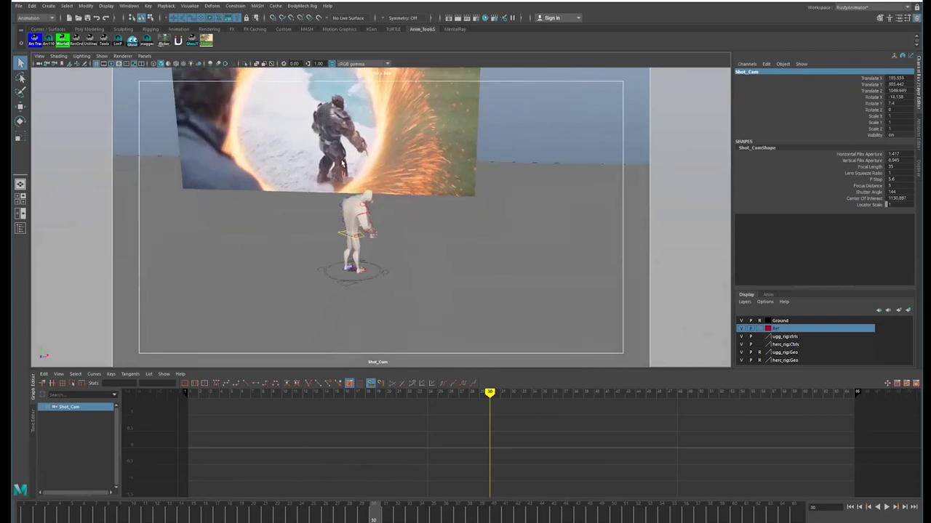
alt+right_drag(308, 176, 349, 211)
alt+drag(349, 211, 402, 199)
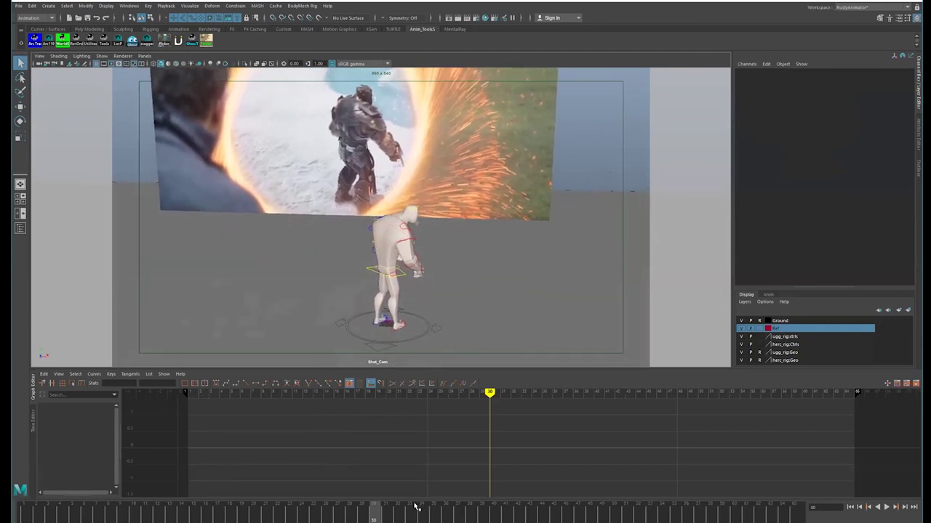
key(alt+v)
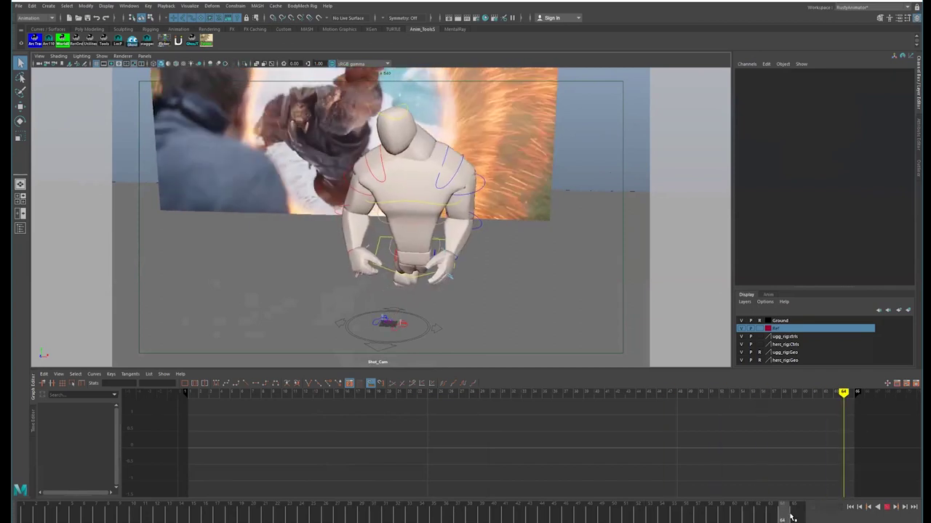
Step: Stop the playback, select the shot camera and frame the full character against the reference plane in the separate perspective view
key(alt+v)
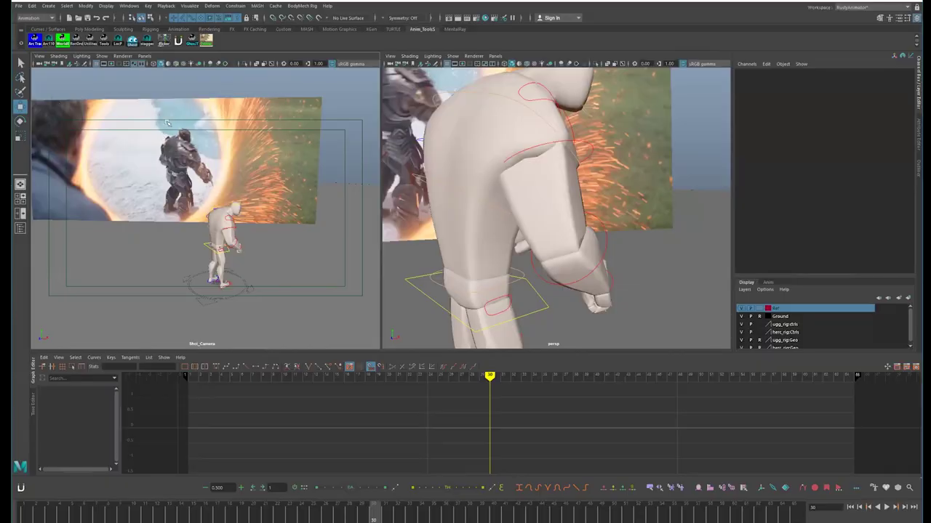
click(42, 64)
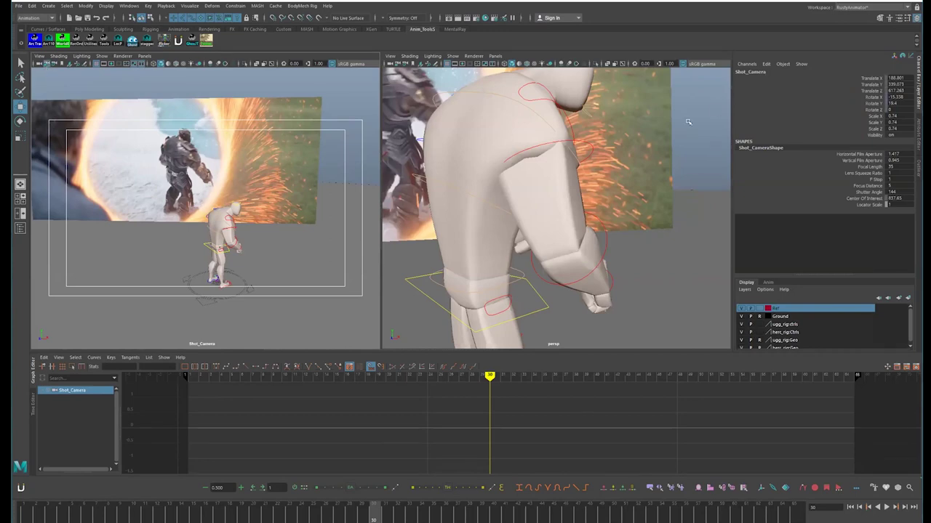
alt+drag(575, 199, 423, 197)
alt+right_drag(539, 183, 499, 158)
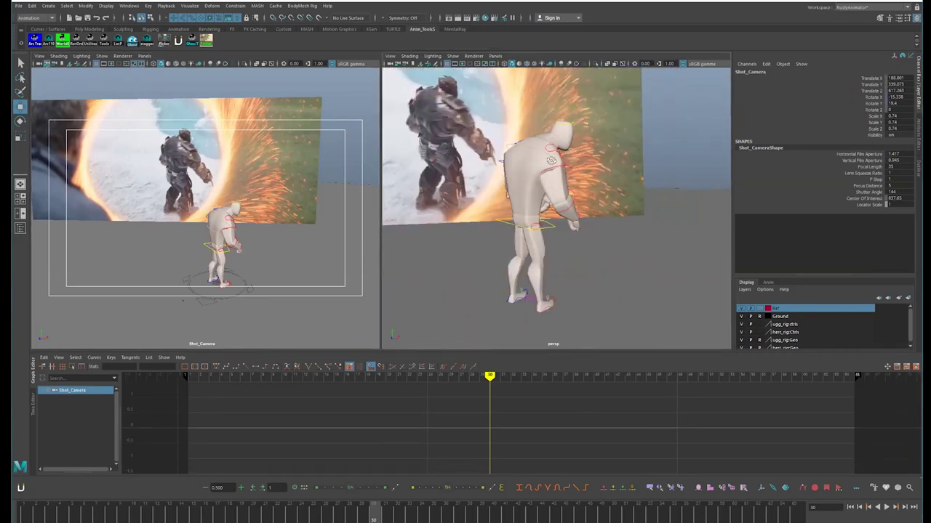
alt+drag(499, 158, 536, 201)
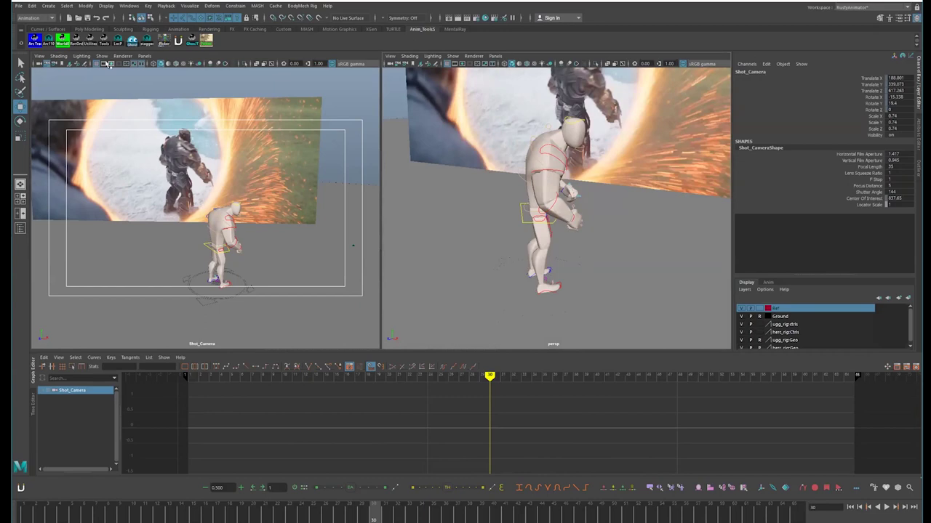
Step: Limit the shot camera view to polygons and image planes, hiding all other object types
click(102, 56)
click(102, 56)
click(101, 56)
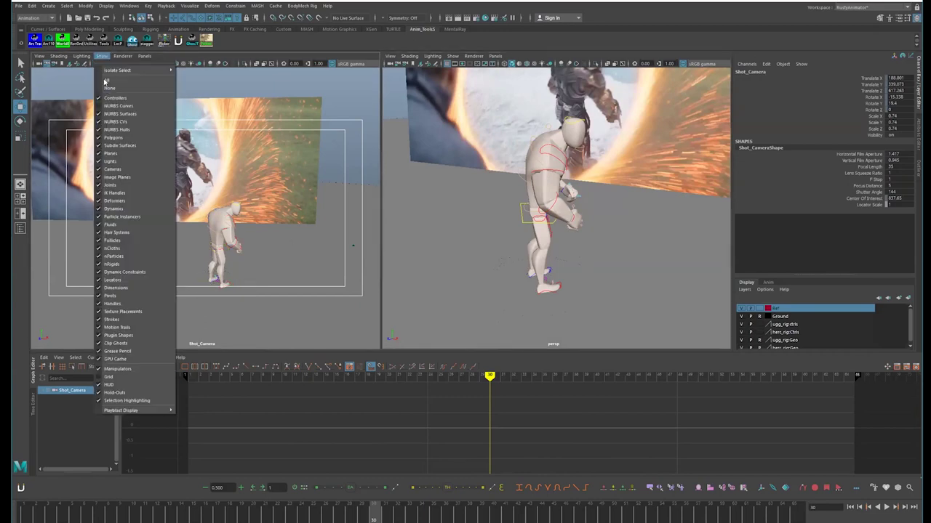
click(109, 81)
click(138, 131)
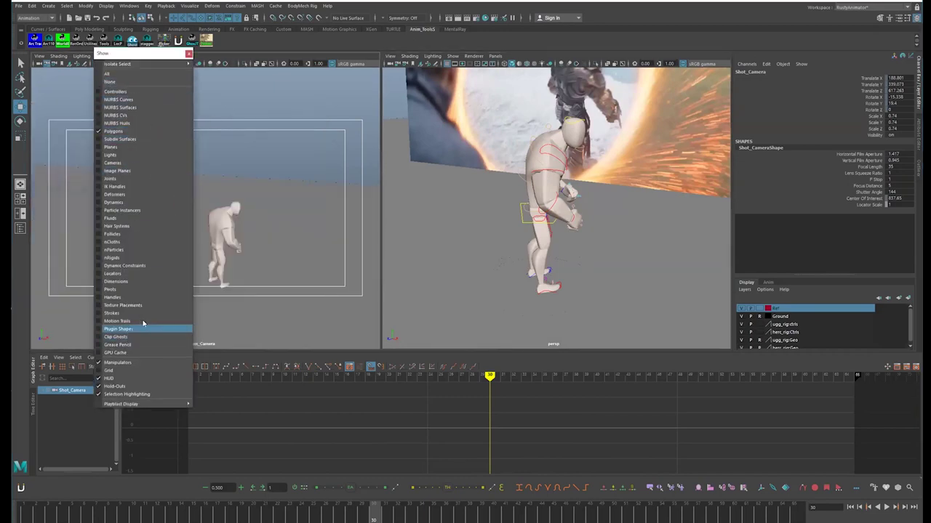
click(163, 170)
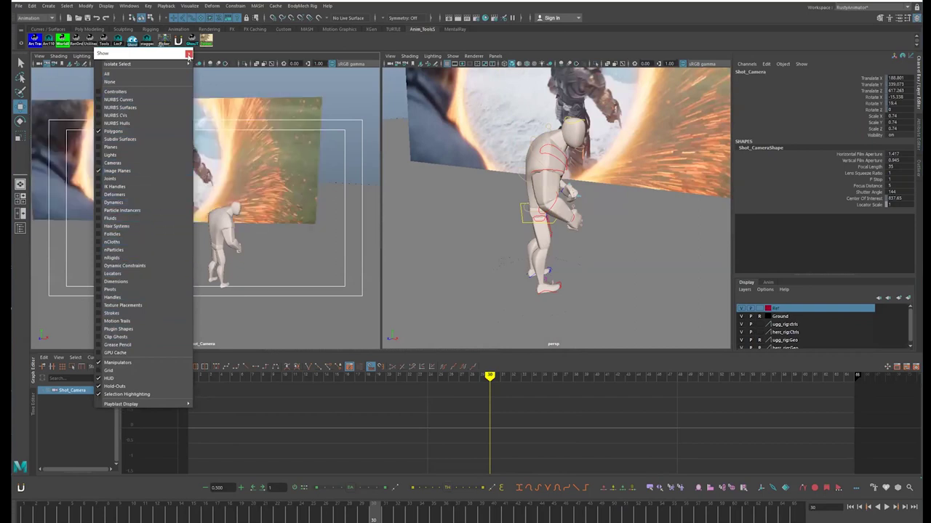
click(188, 55)
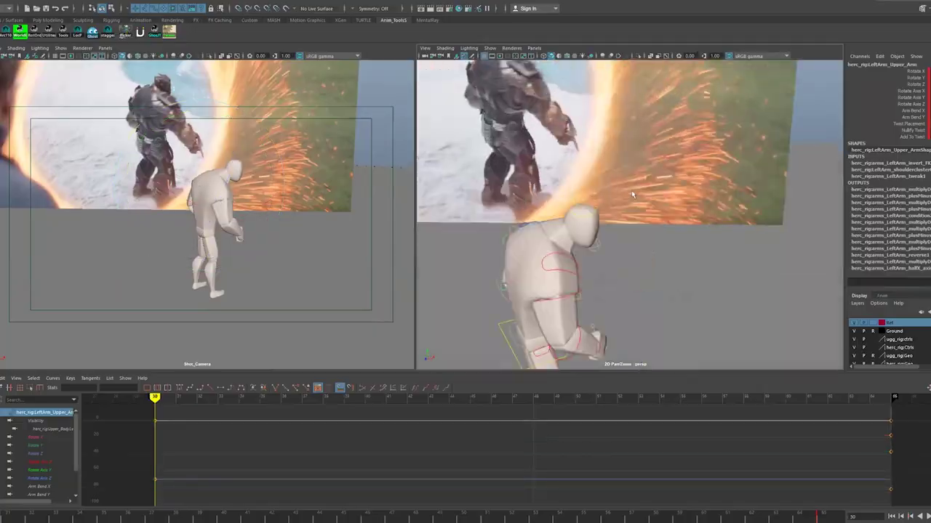
Step: Block the character's standing pose at frame 30 and leaping pose at frame 65 to match the reference
alt+drag(567, 218, 640, 219)
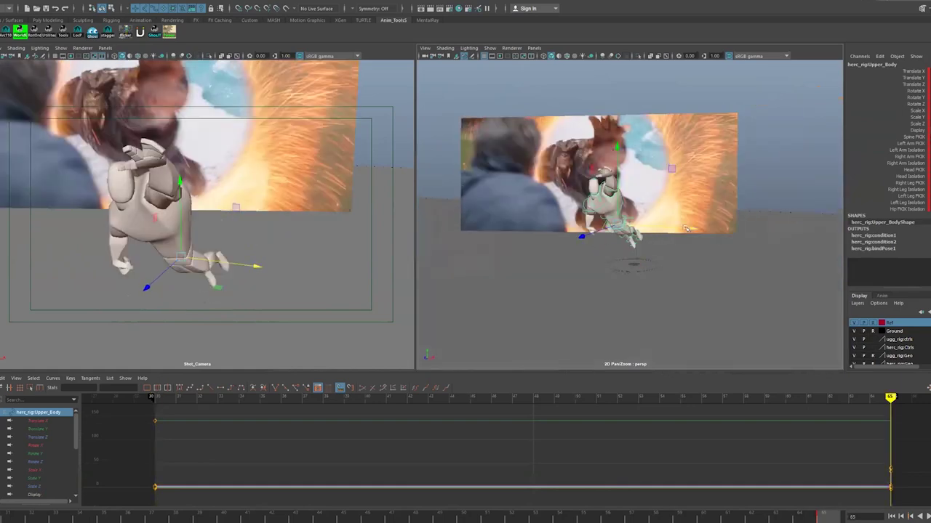
alt+drag(685, 228, 638, 256)
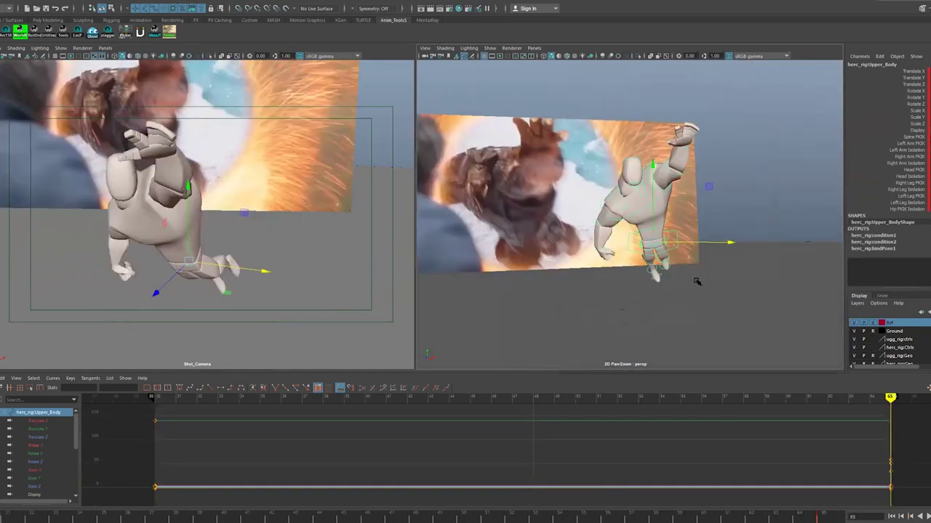
Step: Pose the right upper arm at frame 43 to match the creature's lowered-arm stance in the reference
mouse_move(313, 518)
mouse_down()
mouse_move(333, 515)
mouse_move(291, 518)
mouse_move(301, 519)
mouse_up()
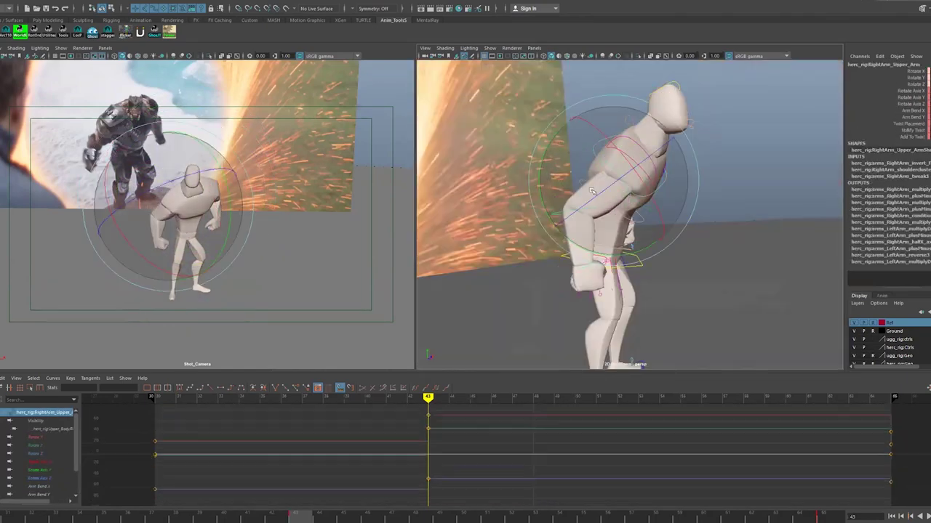
alt+drag(592, 191, 684, 203)
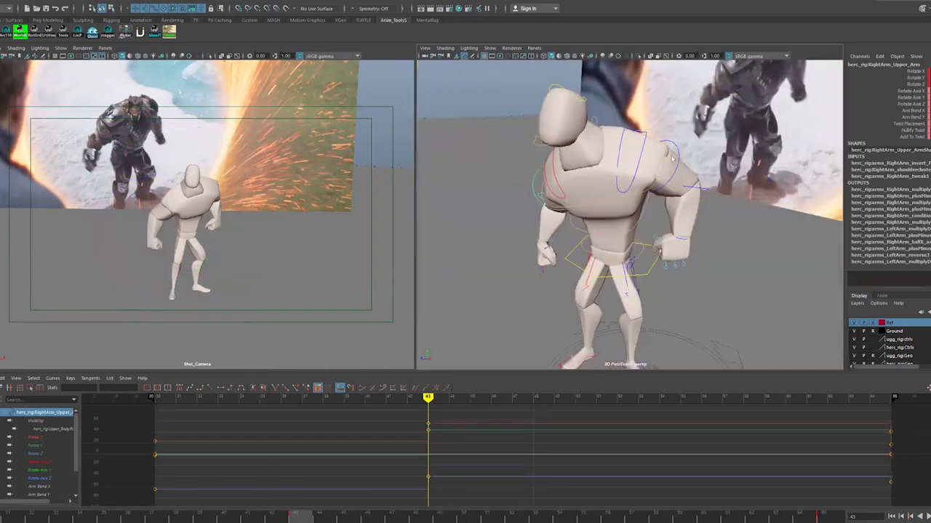
click(691, 175)
alt+middle_drag(662, 265, 659, 203)
click(603, 320)
alt+drag(606, 317, 667, 299)
click(684, 194)
mouse_move(694, 197)
mouse_down()
mouse_move(706, 197)
mouse_move(683, 211)
mouse_move(650, 211)
mouse_move(709, 203)
mouse_up()
Step: Rotate the shoulders and left upper arm at frame 43 to match the reference stance
click(616, 138)
click(648, 102)
key(e)
click(615, 128)
alt+drag(647, 190, 698, 160)
click(611, 159)
click(652, 157)
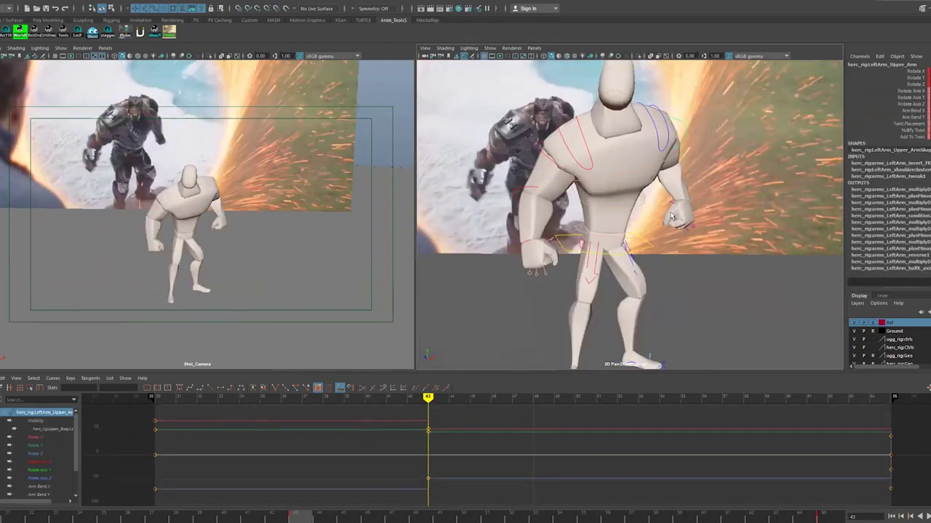
Step: Refine the arm rotations of the frame 43 pose, checking the silhouette from several angles
click(613, 177)
key(e)
key(.)
alt+right_drag(683, 182, 640, 182)
alt+drag(639, 182, 573, 250)
click(661, 182)
alt+drag(751, 229, 654, 218)
mouse_move(654, 218)
alt+middle_down()
mouse_move(625, 211)
mouse_move(641, 219)
alt+middle_up()
Step: Rotate the head control at frame 43 to match the creature's gaze and finish the standing pose
click(618, 221)
drag(618, 221, 643, 233)
click(603, 226)
key(alt+v)
alt+drag(647, 179, 588, 252)
click(723, 312)
click(586, 248)
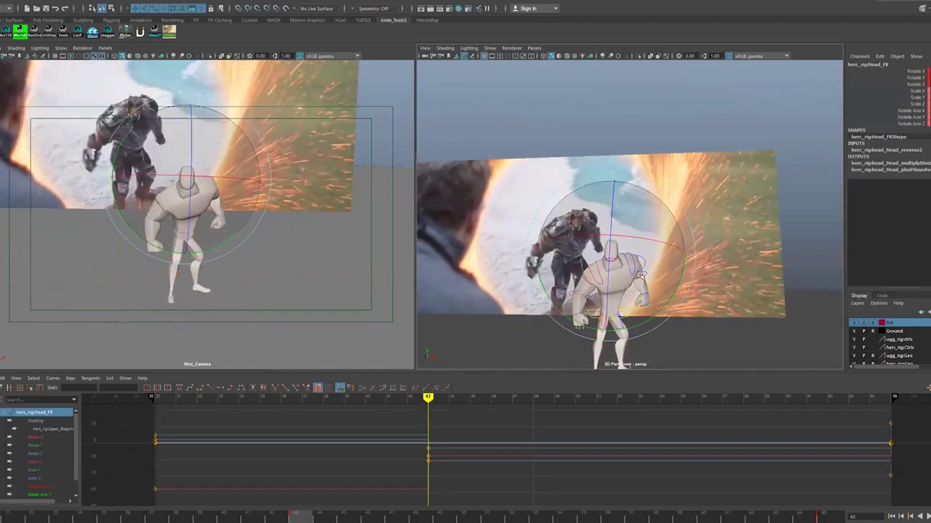
click(643, 279)
alt+right_drag(644, 278, 691, 279)
alt+middle_drag(654, 320, 639, 231)
click(640, 231)
Step: Go to frame 52 and block the character's body into the crouching pose shown in the reference
drag(443, 513, 525, 501)
alt+drag(611, 211, 698, 196)
key(.)
drag(550, 228, 538, 228)
alt+drag(698, 196, 581, 225)
key(q)
click(639, 178)
key(e)
click(627, 205)
click(637, 215)
Step: Rotate the body controls at frame 52 to shape the bent-over torso and arms of the crouch
click(622, 203)
click(640, 218)
alt+drag(640, 218, 509, 203)
click(647, 231)
click(640, 222)
key(e)
click(593, 251)
click(604, 191)
click(657, 199)
Step: Move and rotate the limb controls at frame 52 to refine the crouch against the reference
alt+drag(657, 199, 756, 240)
click(665, 283)
key(w)
alt+drag(786, 290, 610, 269)
key(e)
click(581, 189)
alt+drag(582, 189, 633, 163)
click(633, 164)
click(698, 182)
alt+drag(698, 181, 644, 167)
Step: Rotate the middle spine control at frame 52 to adjust the torso's forward bend in the crouch
key(w)
alt+drag(553, 203, 756, 233)
key(e)
click(640, 251)
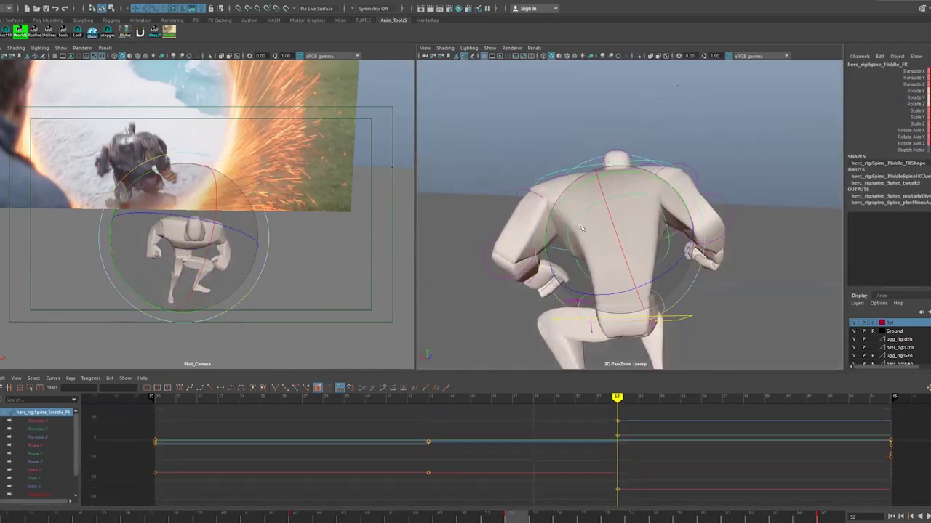
click(607, 297)
alt+drag(604, 284, 640, 240)
click(624, 254)
click(646, 204)
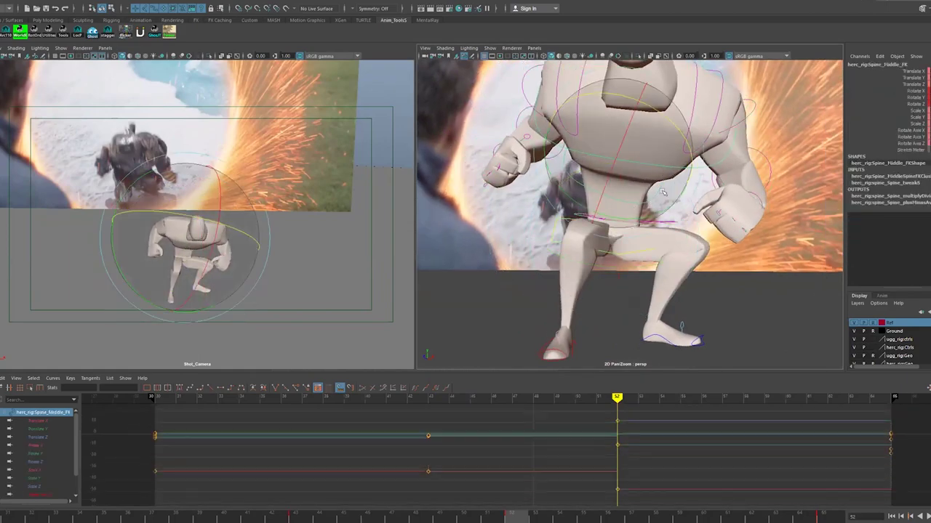
Step: Adjust the upper body control in the frame 52 crouch and scrub back through the blocked poses to review them
alt+drag(612, 131, 582, 145)
click(582, 146)
click(567, 219)
key(w)
alt+drag(567, 218, 527, 250)
key(period)
drag(792, 513, 37, 513)
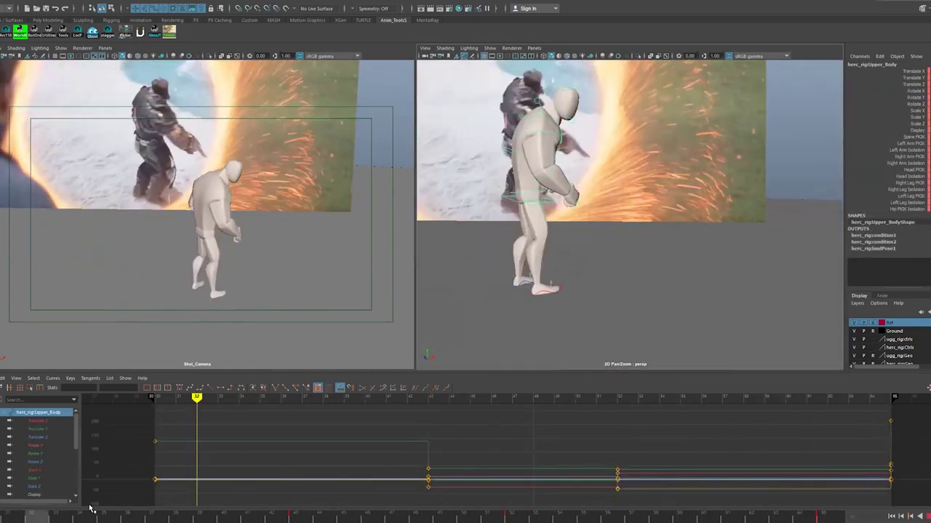